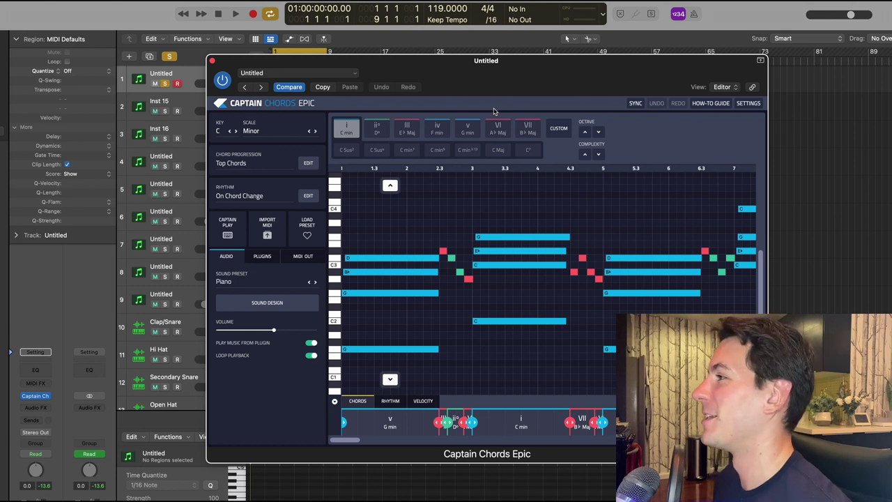
drag(496, 61, 480, 54)
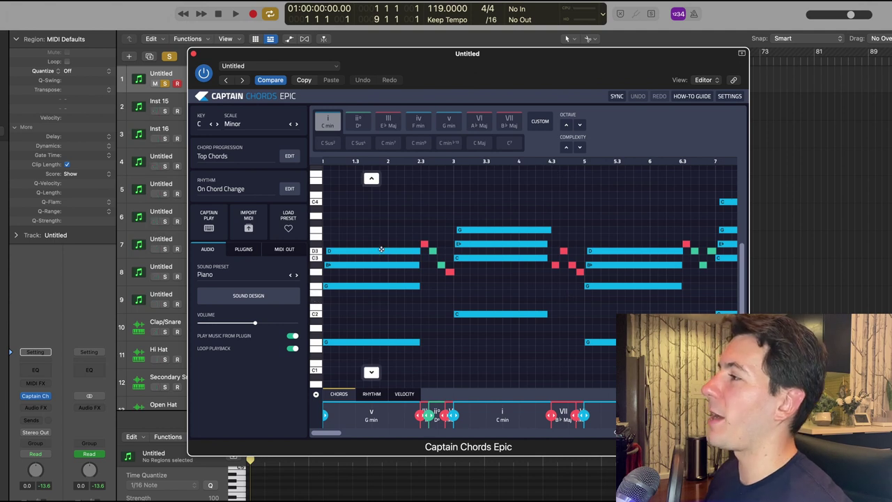
drag(385, 235, 359, 306)
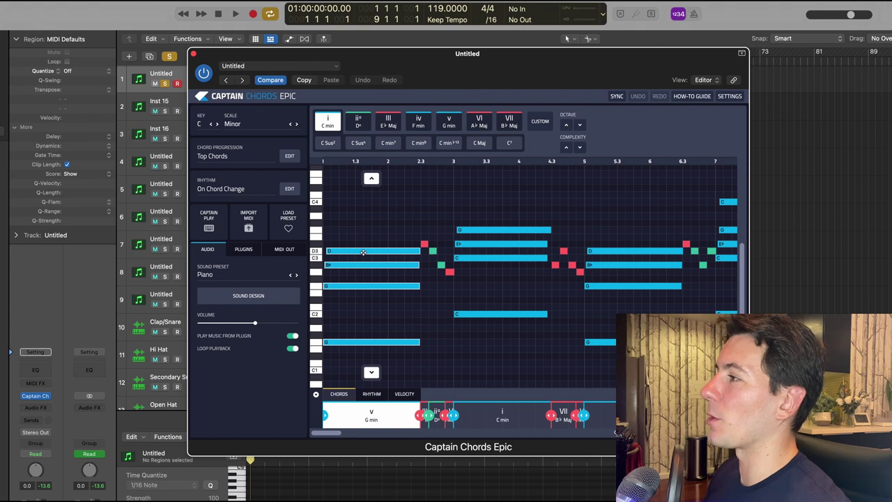
click(361, 286)
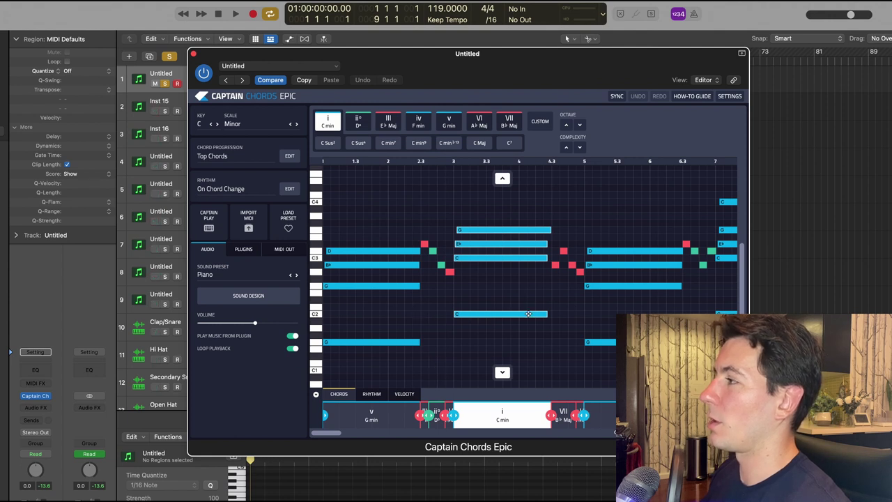
scroll(528, 315, right, 5)
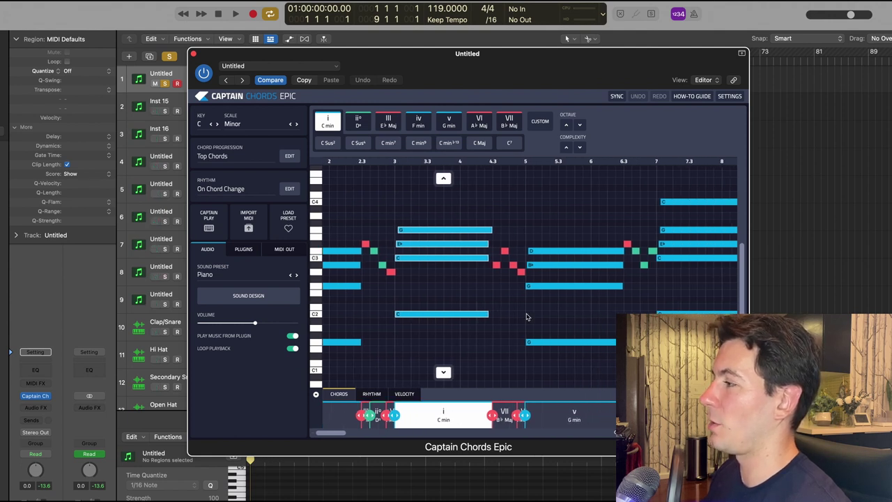
scroll(528, 316, left, 2)
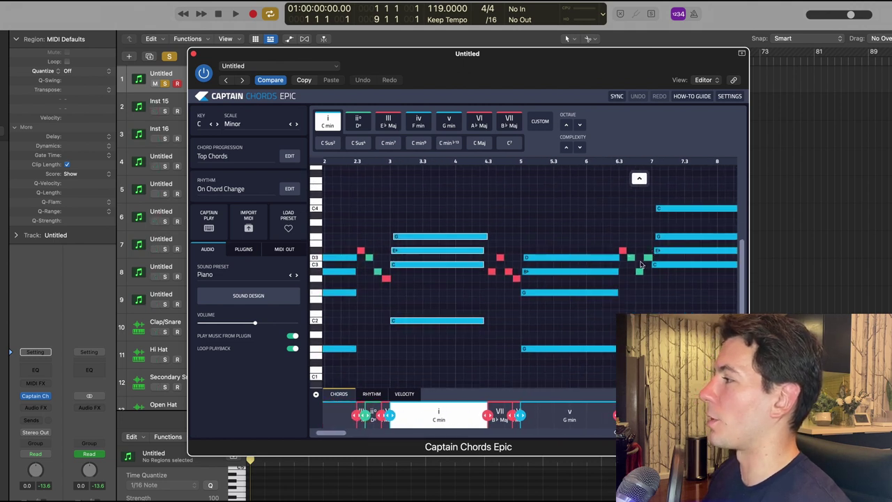
scroll(636, 264, right, 3)
scroll(636, 265, right, 2)
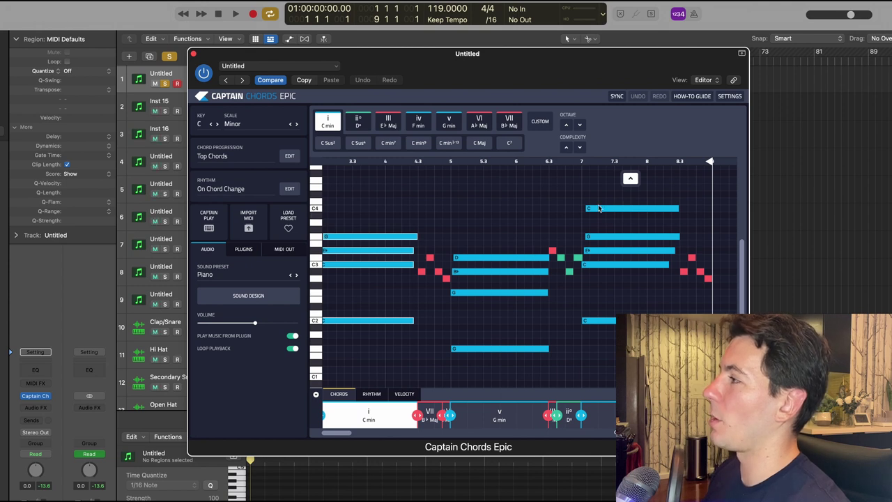
scroll(488, 226, left, 5)
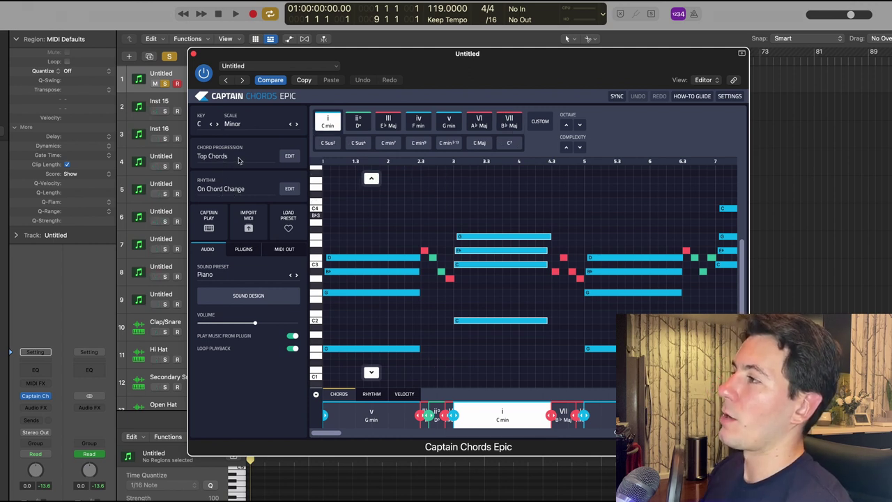
Keep the Top 20 progression bank and select the v G min chord to see its G variations
click(289, 155)
click(407, 136)
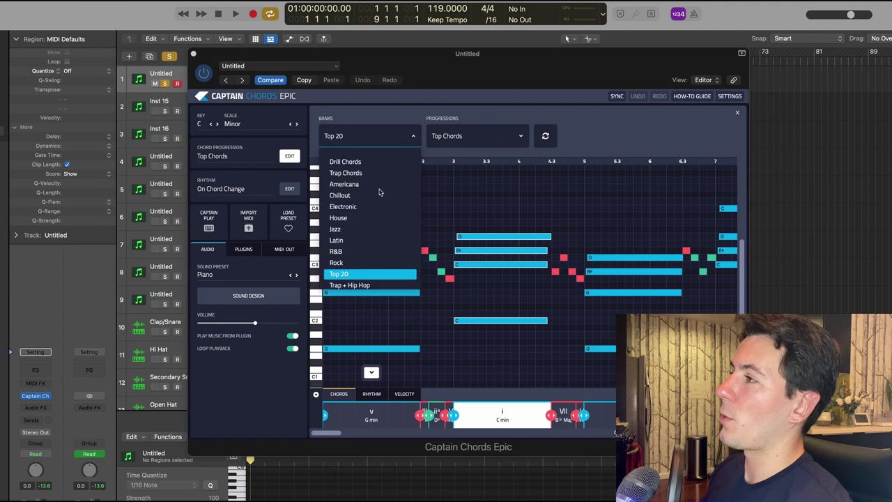
click(570, 132)
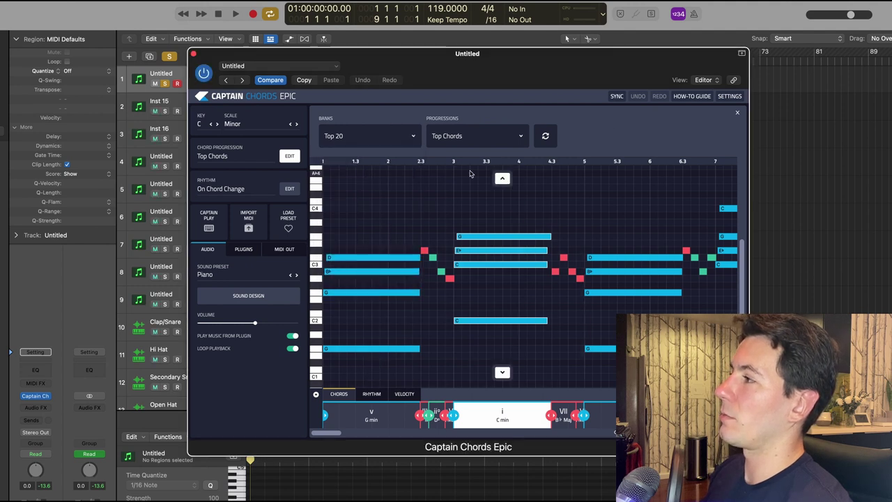
click(359, 243)
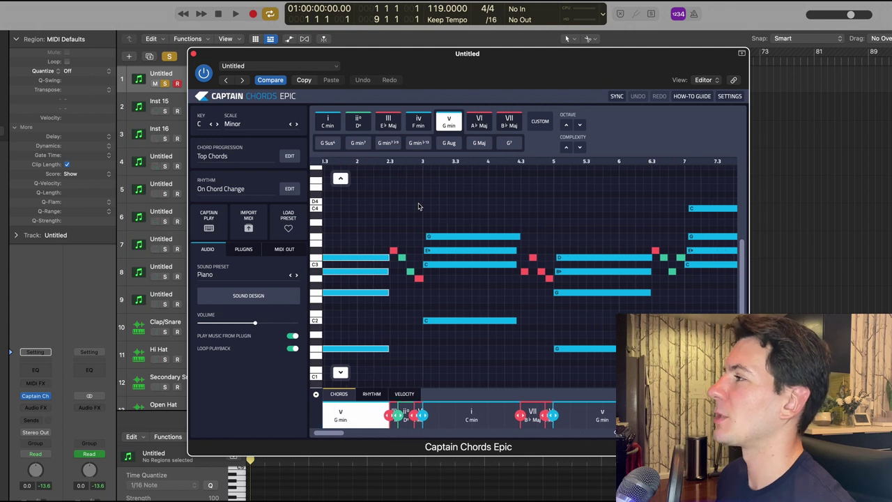
scroll(334, 256, down, 1)
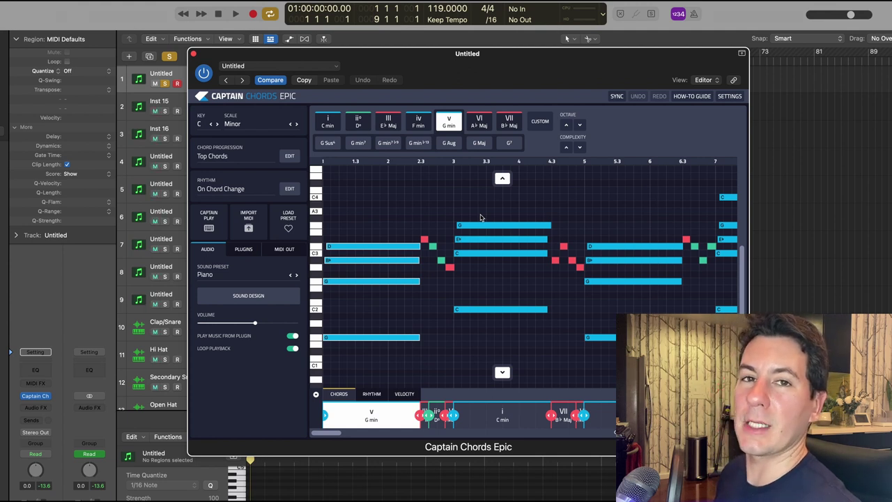
click(458, 225)
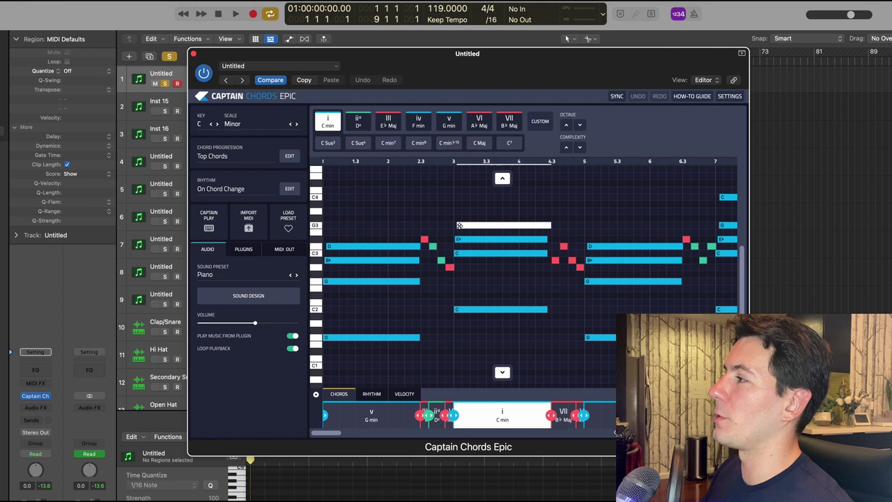
drag(388, 282, 430, 341)
click(446, 337)
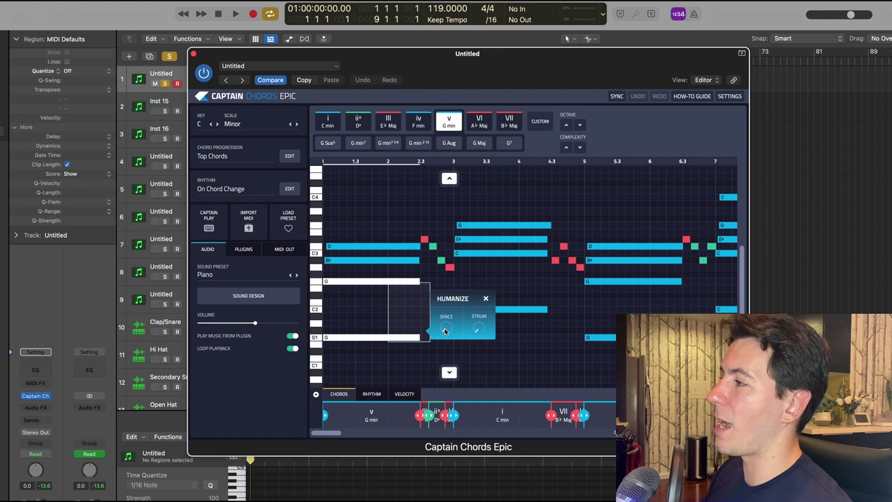
drag(480, 332, 486, 291)
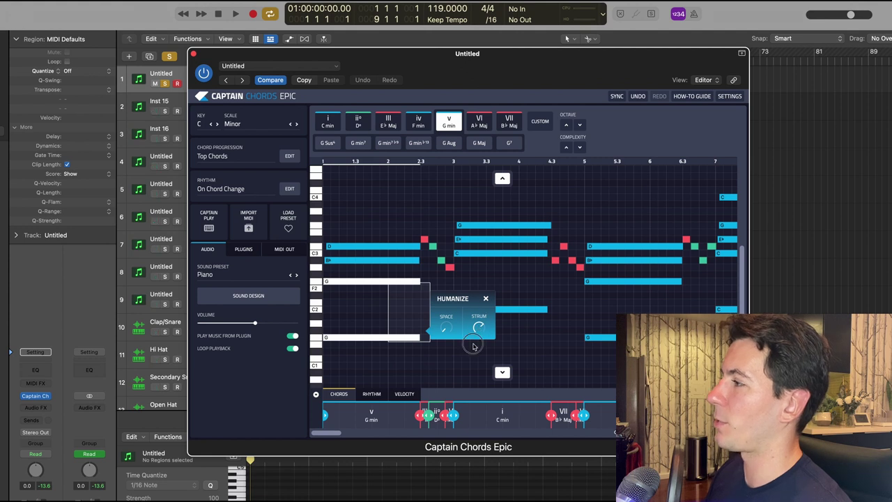
drag(473, 346, 444, 348)
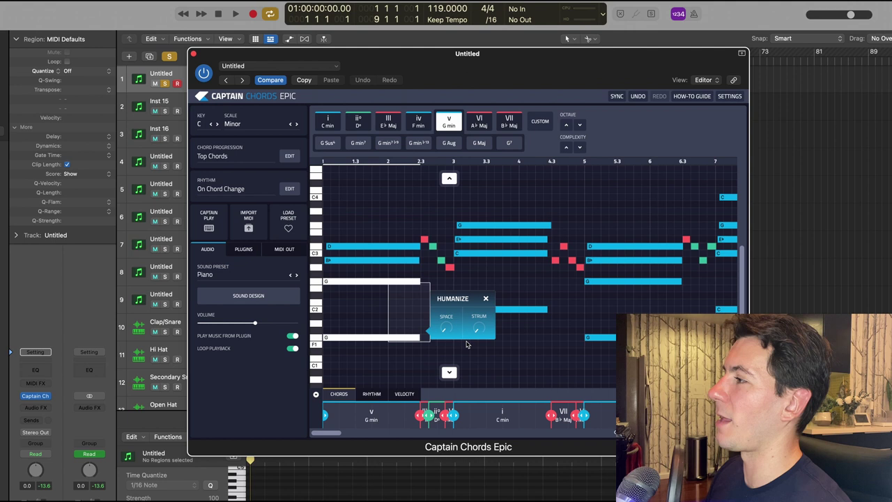
click(487, 299)
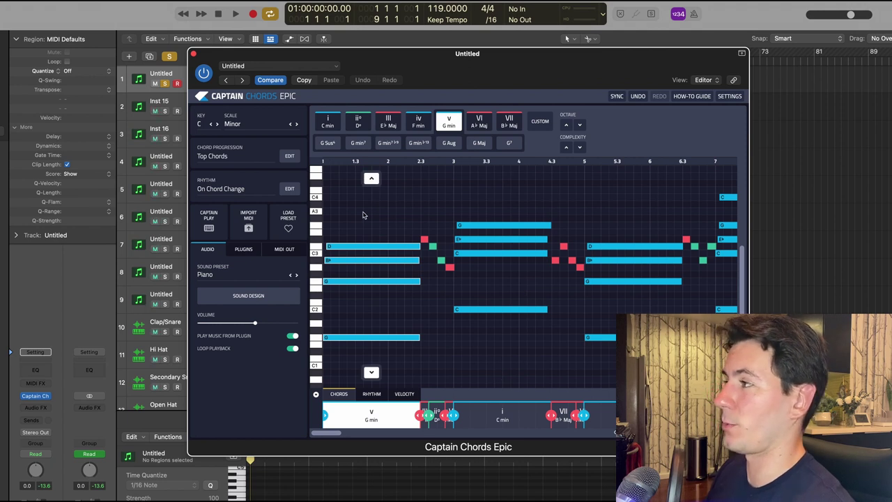
Play back the Captain Chords Epic progression
key(space)
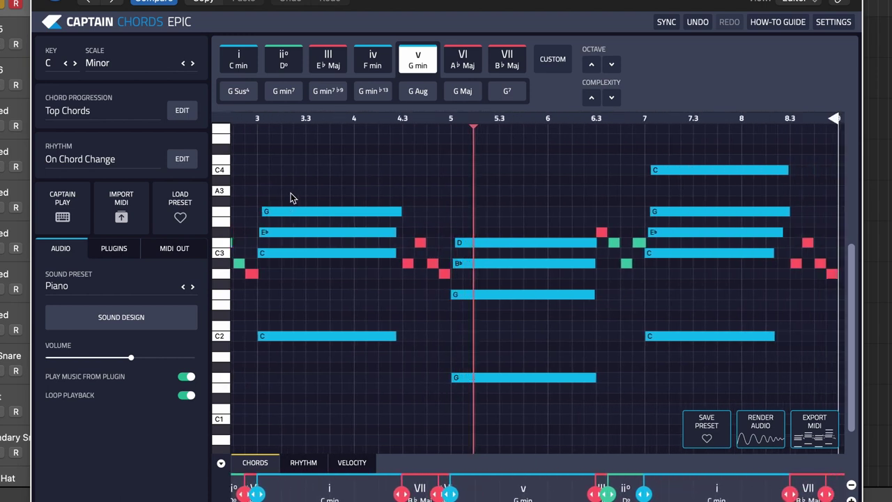
scroll(291, 193, up, 1)
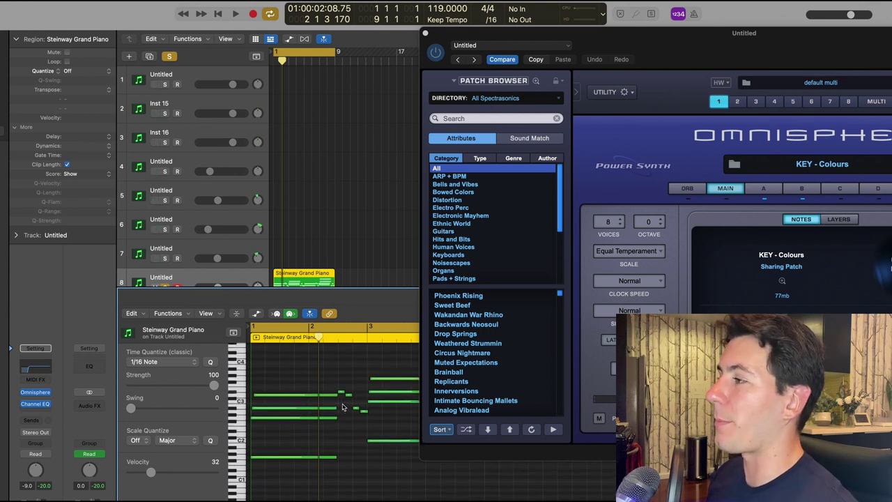
Move the Omnisphere window aside, close it, and play the arrangement
drag(674, 63, 430, 58)
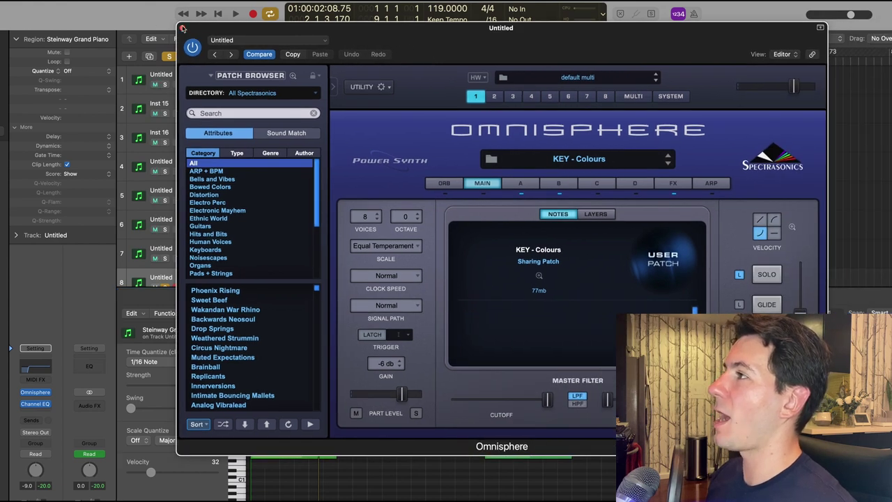
click(181, 28)
scroll(398, 199, down, 3)
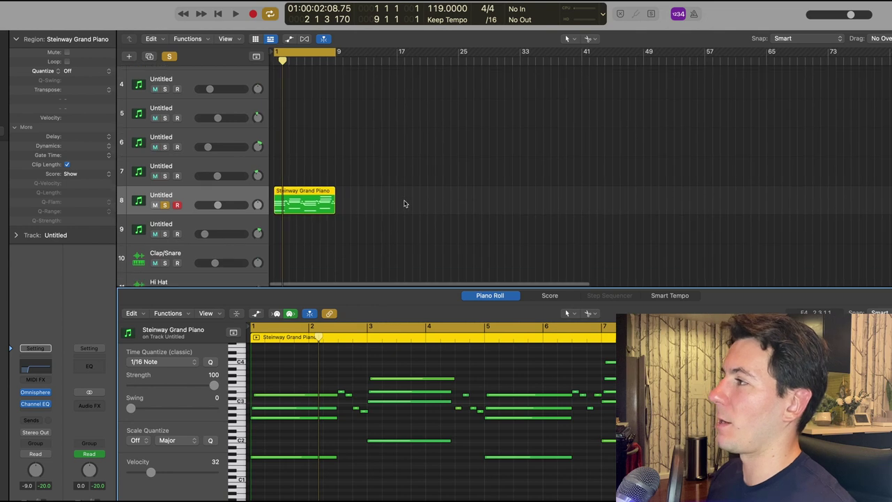
key(space)
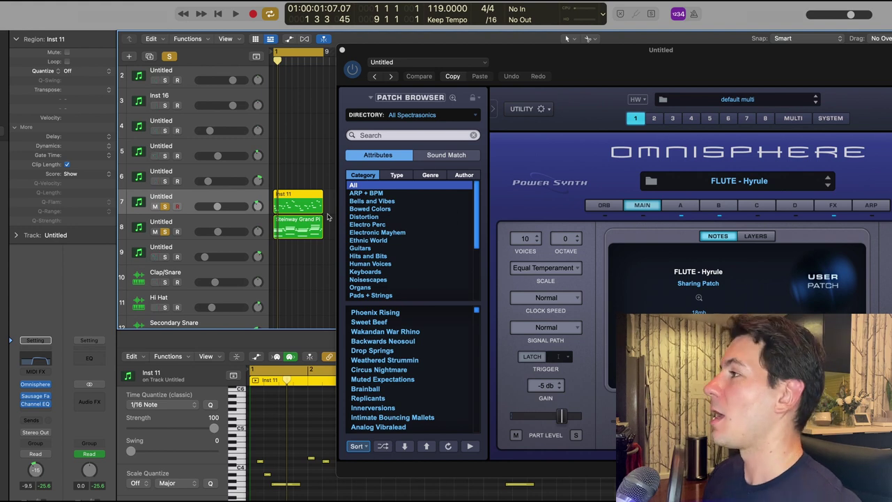
Close Omnisphere, make the piano roll taller, and play the new flute melody
click(342, 50)
drag(418, 304, 420, 269)
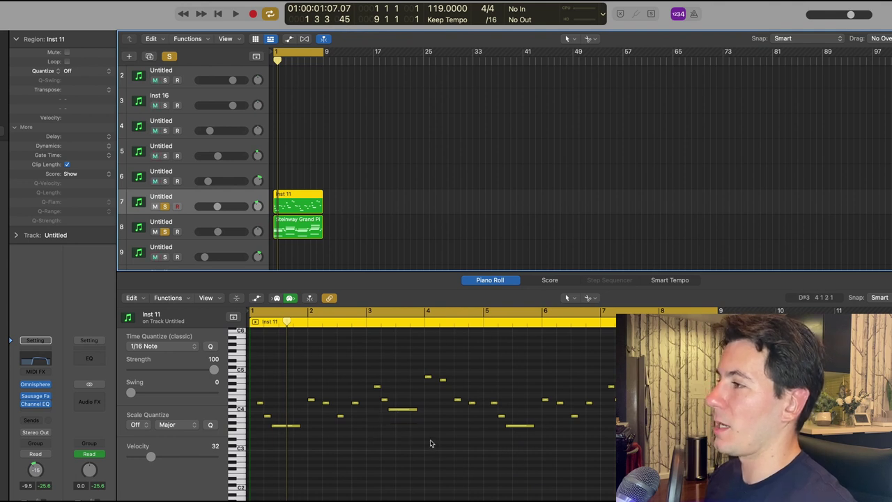
key(space)
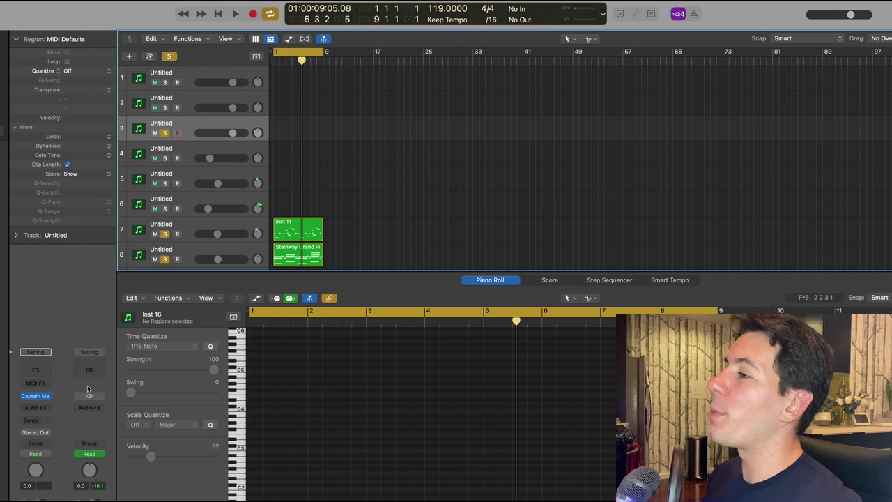
Audition the Captain Melody Epic idea and set its insert point to bar 4
mouse_move(39, 399)
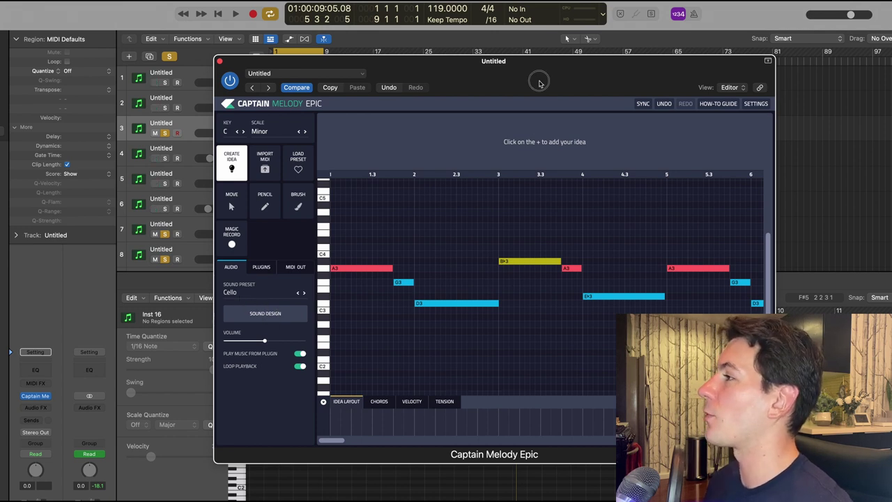
drag(538, 79, 492, 76)
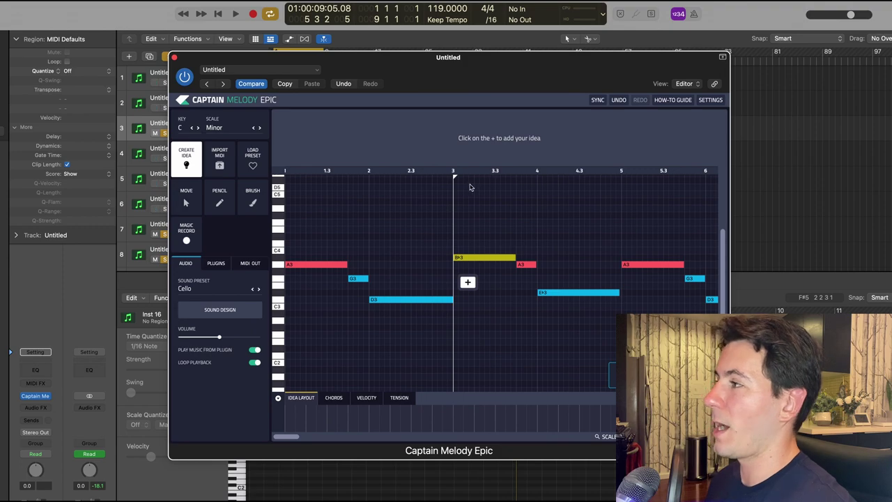
key(space)
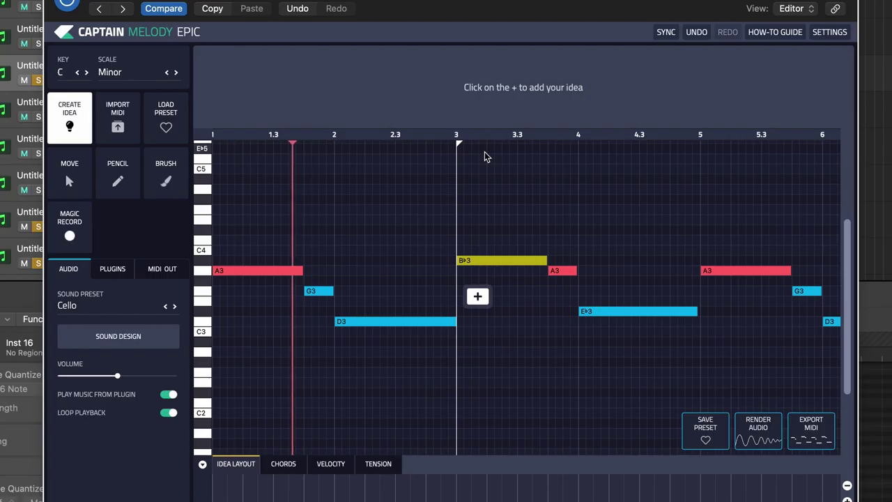
click(578, 138)
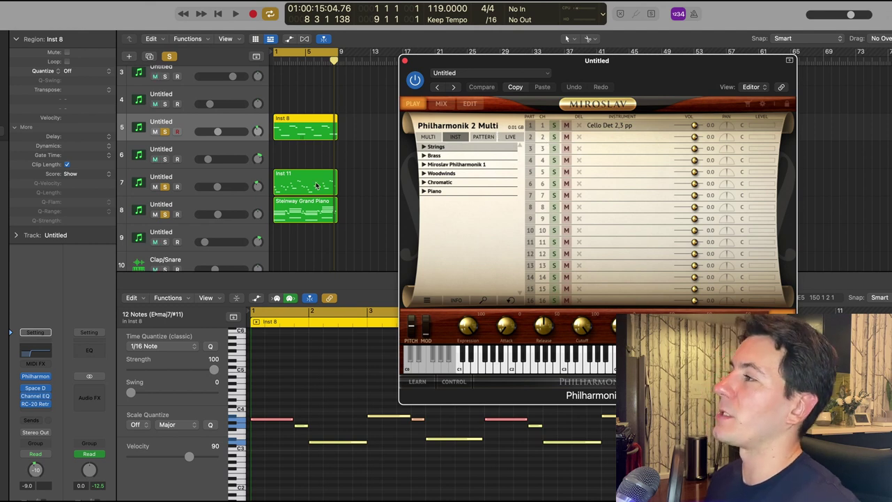
Play the song from the top
key(Return)
key(space)
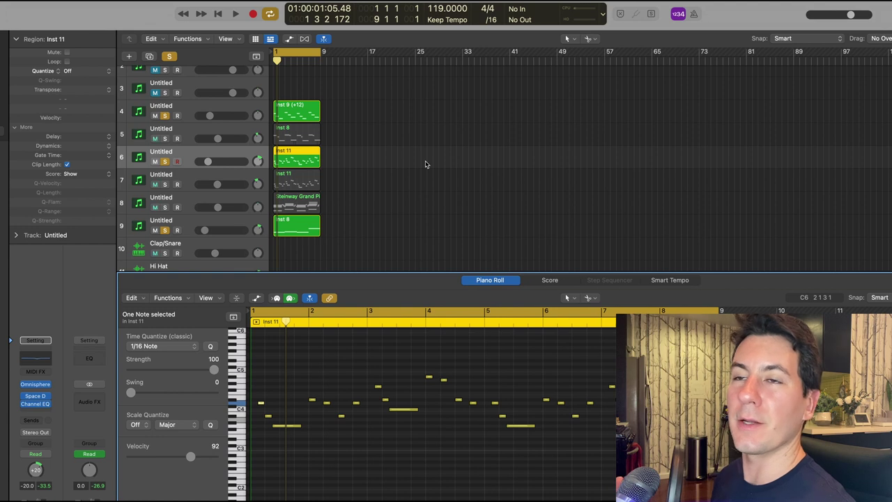
Audition notes of the Inst 9 and Inst 11 melody regions in the Piano Roll
click(291, 116)
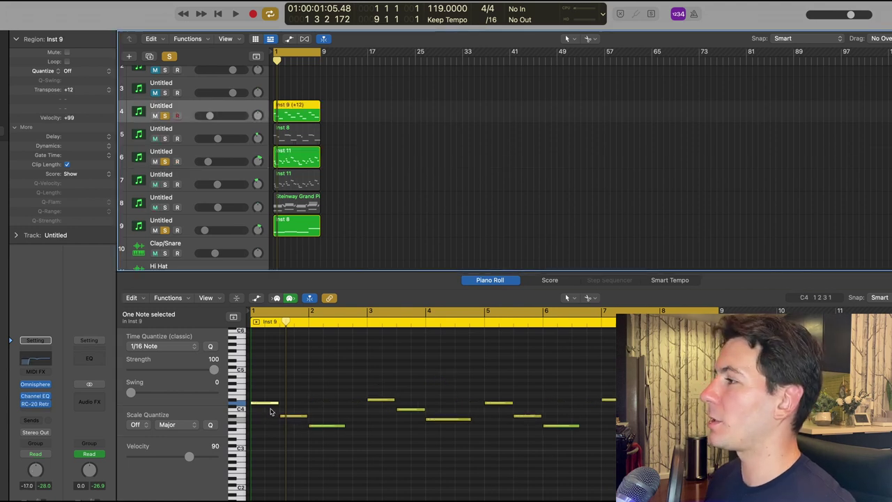
click(298, 417)
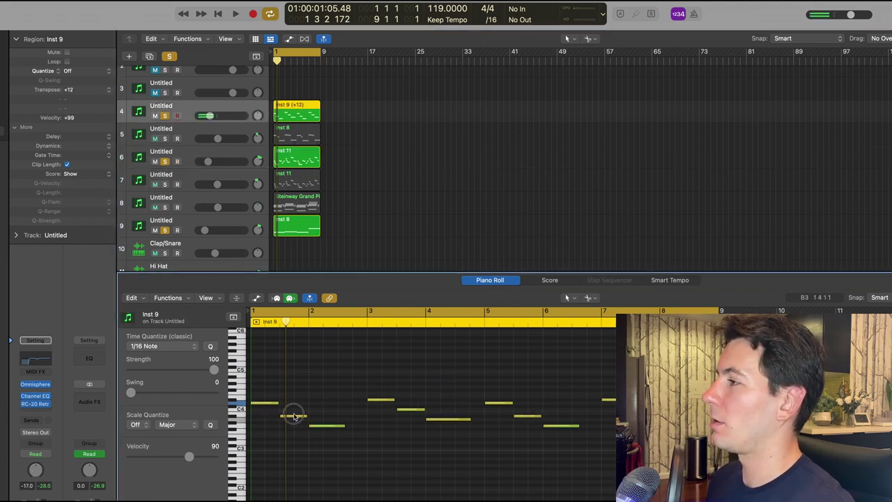
click(328, 426)
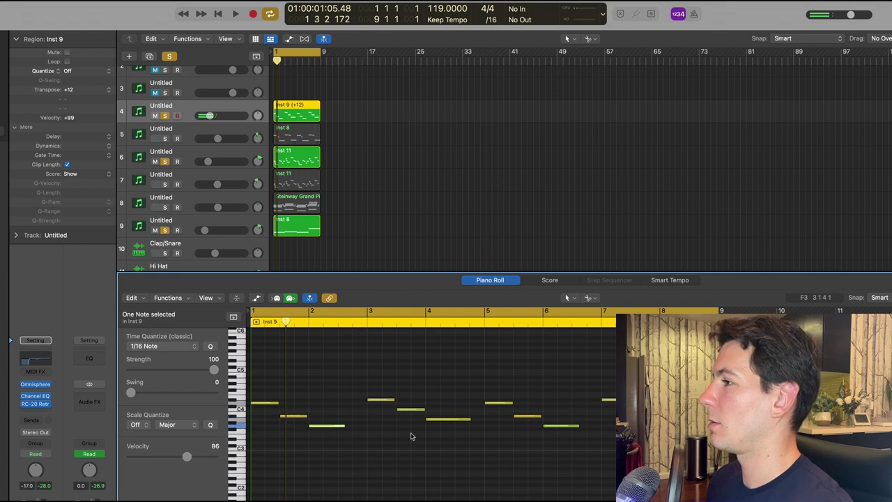
click(240, 154)
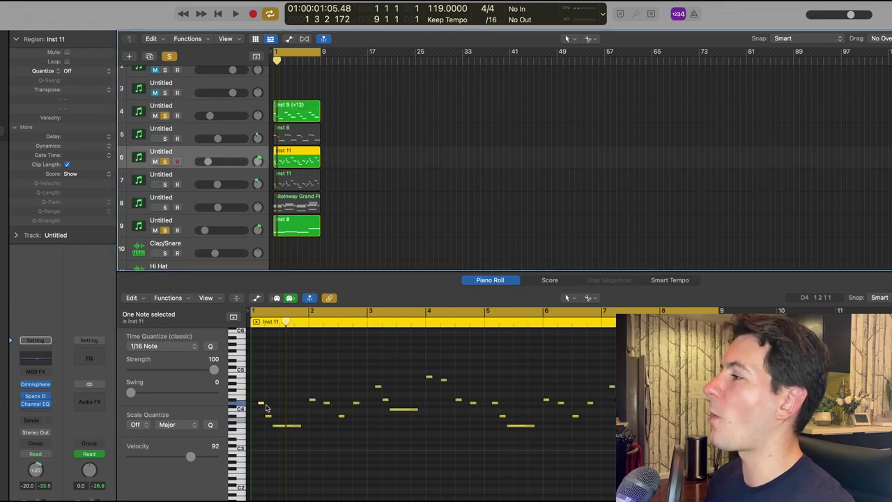
click(269, 417)
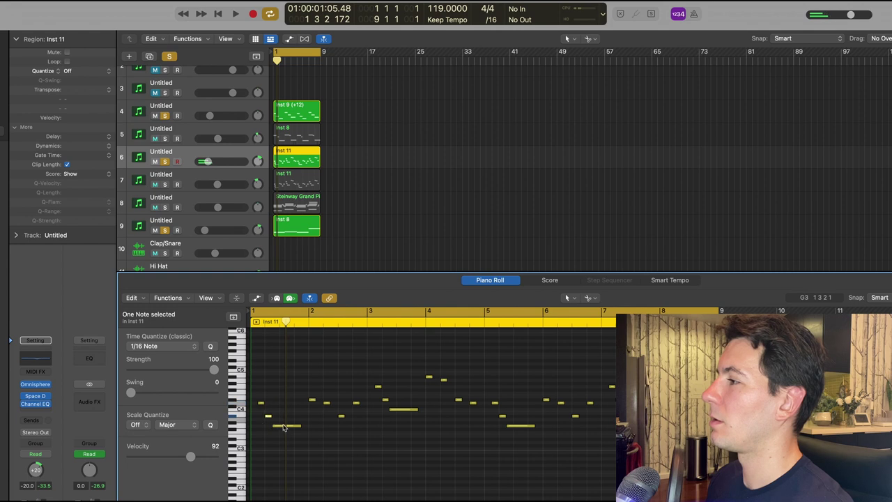
click(283, 426)
click(311, 402)
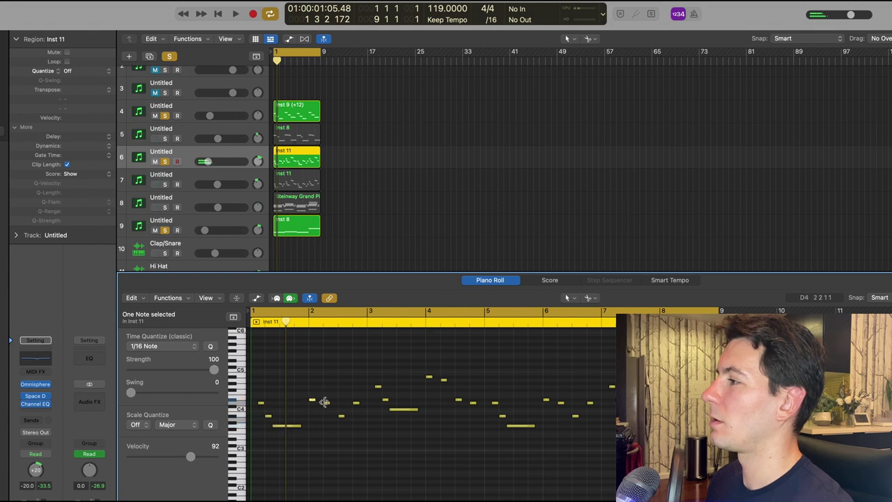
click(324, 402)
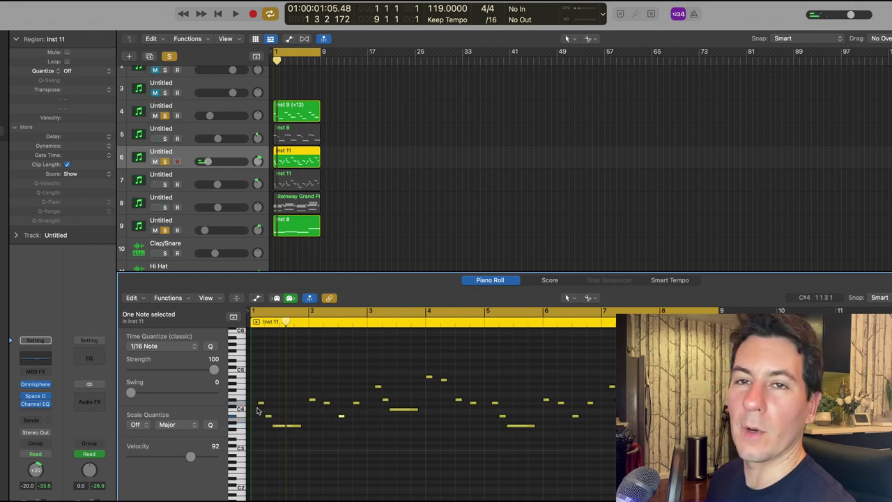
Check track 9's Omnisphere instrument and audition a note of the Inst 8 part
key(Down)
key(Down)
key(Down)
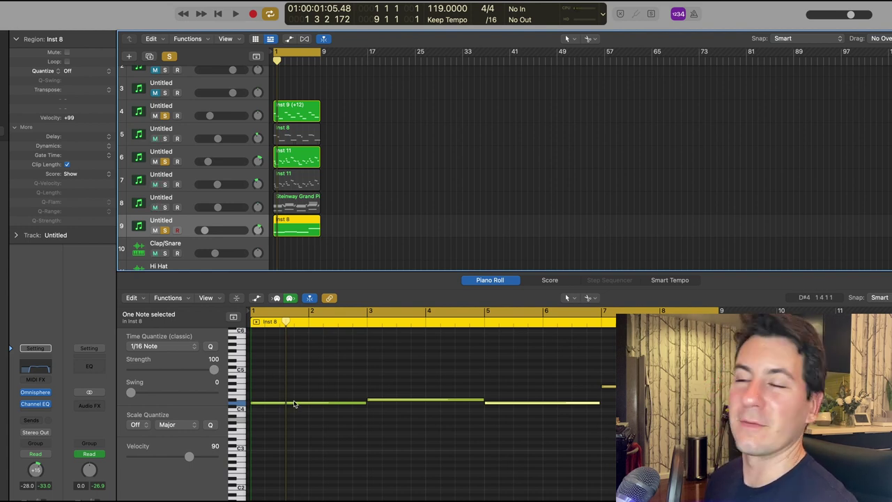
click(31, 393)
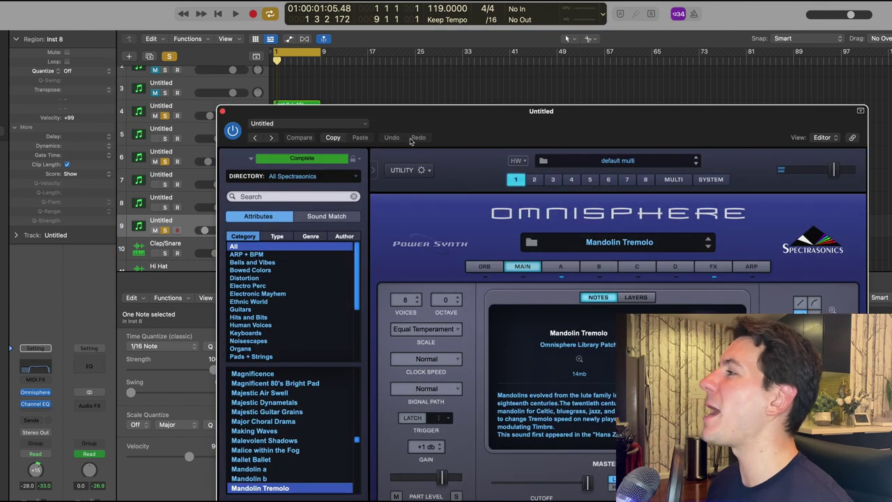
drag(412, 141, 407, 119)
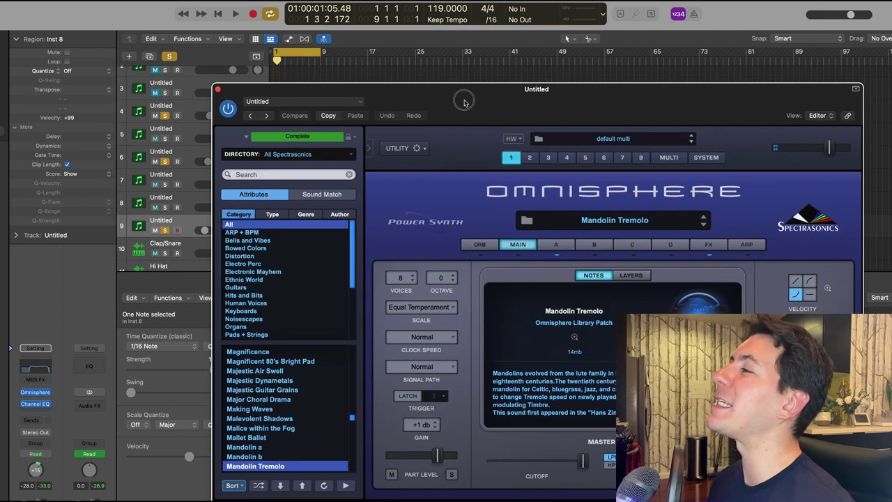
click(217, 89)
click(348, 403)
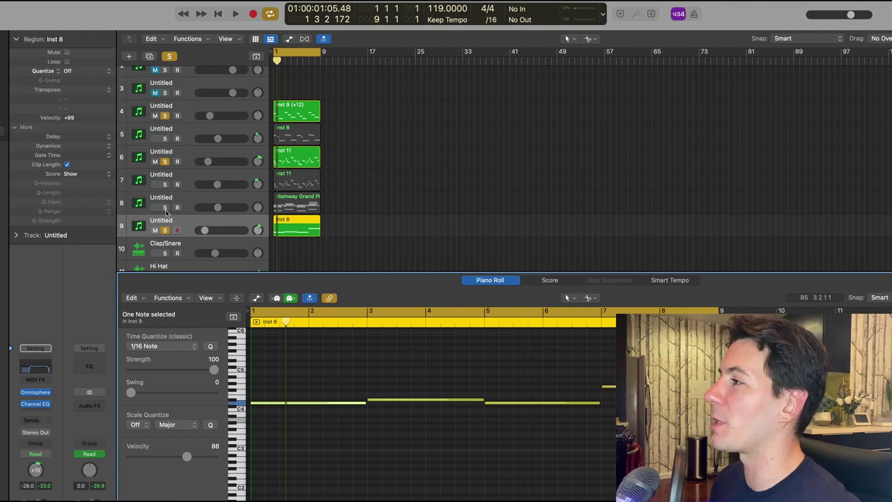
Play the whole beat through
key(space)
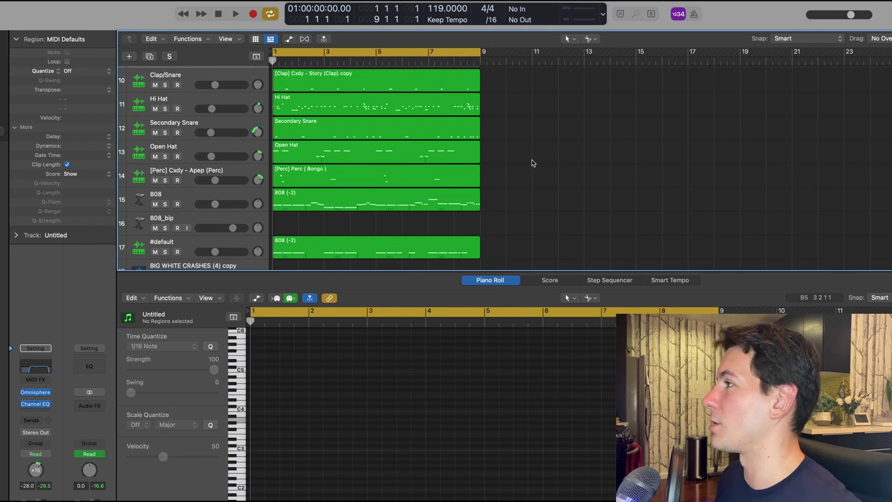
Play the drum section, show the 808 region's notes, and enlarge the tracks area
key(space)
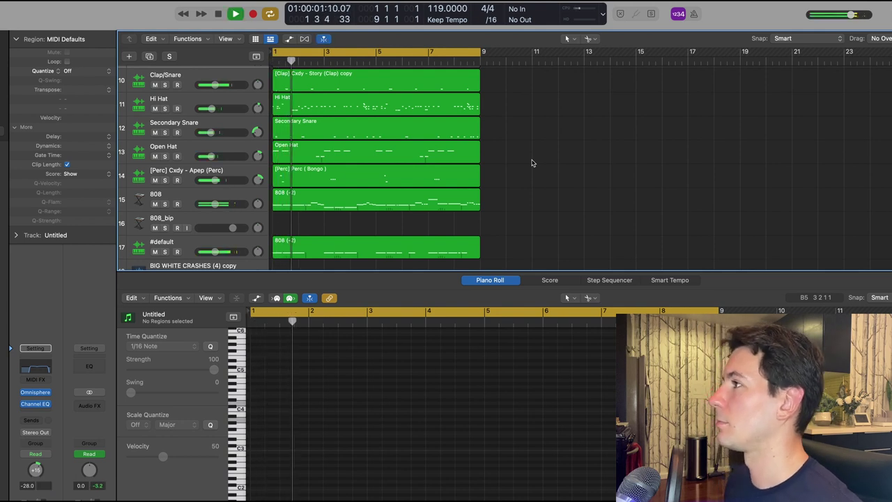
click(415, 203)
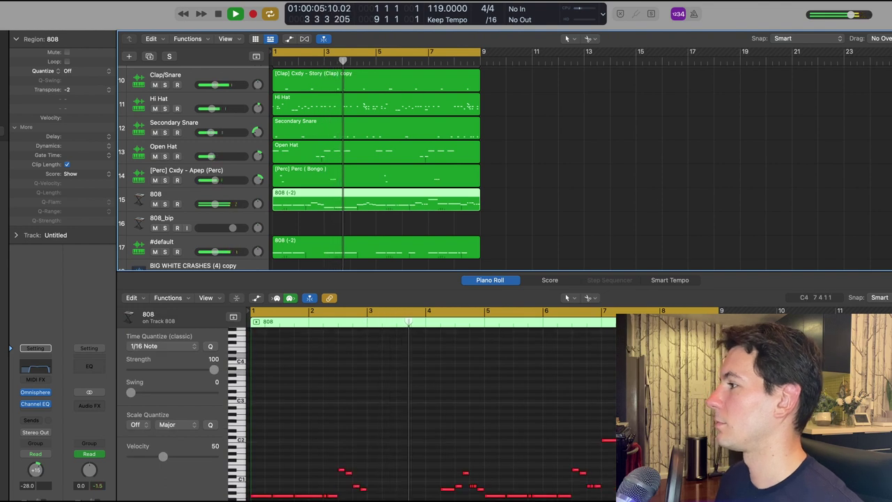
drag(628, 300, 629, 326)
Replay the beat from the start, then stop and clear the region selection
key(space)
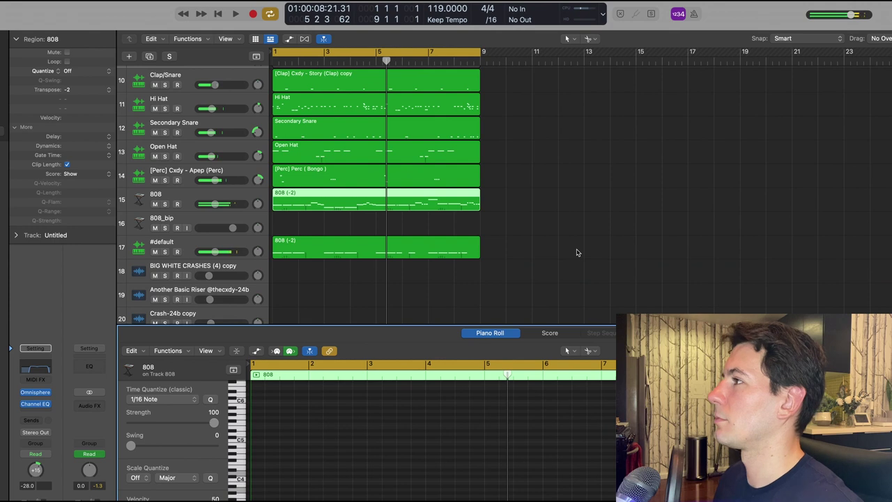
key(Return)
key(space)
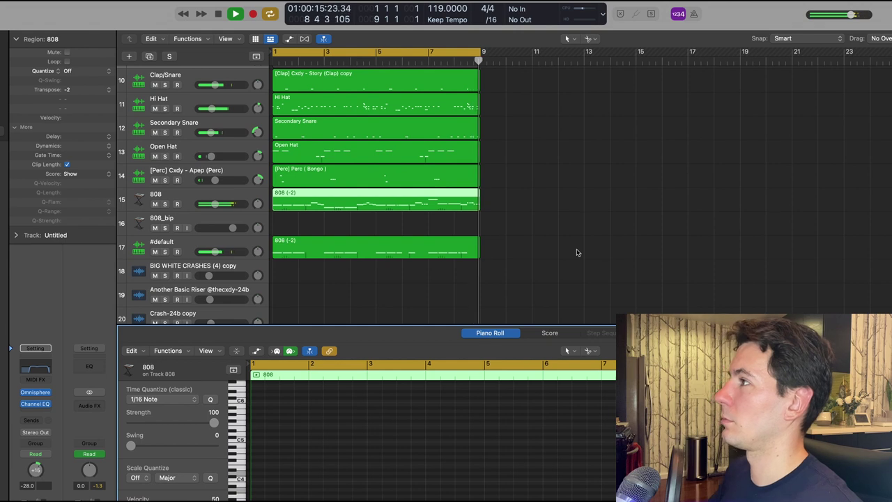
key(space)
click(577, 252)
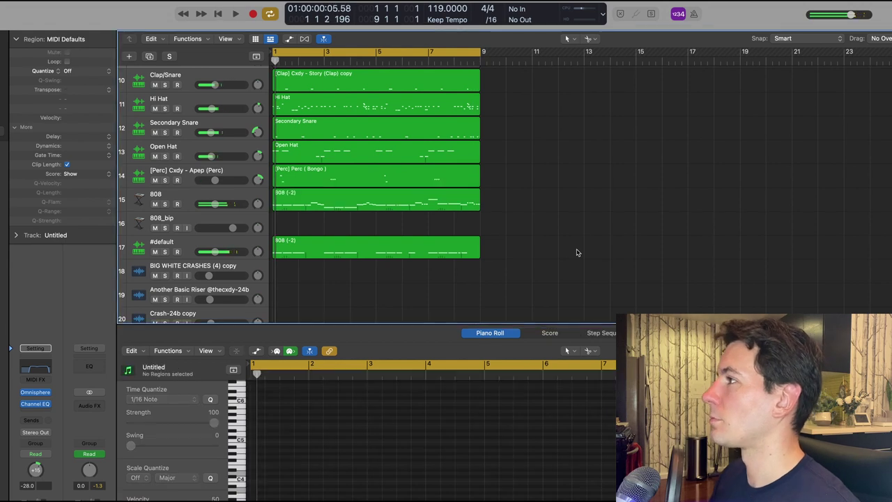
Review the Clap, Hi Hat, Secondary Snare, Open Hat and Perc (Bongo) regions in the Piano Roll
click(333, 86)
drag(459, 327, 460, 264)
click(408, 109)
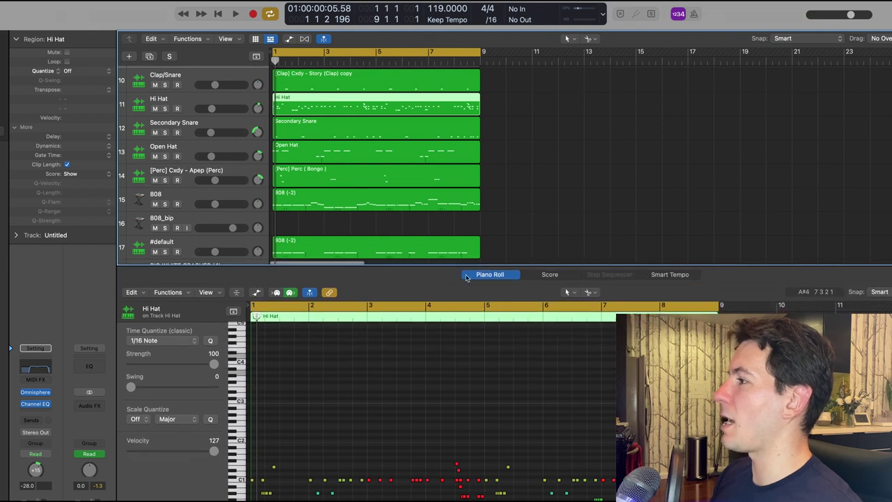
scroll(496, 447, up, 1)
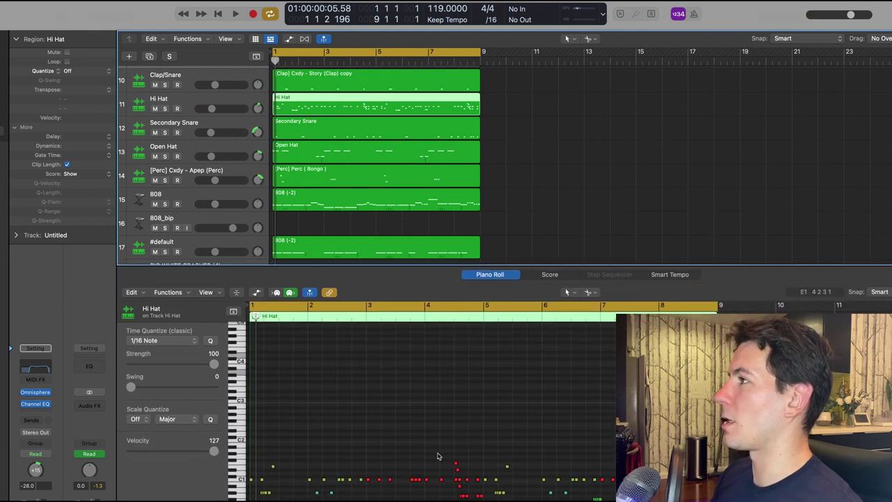
click(342, 126)
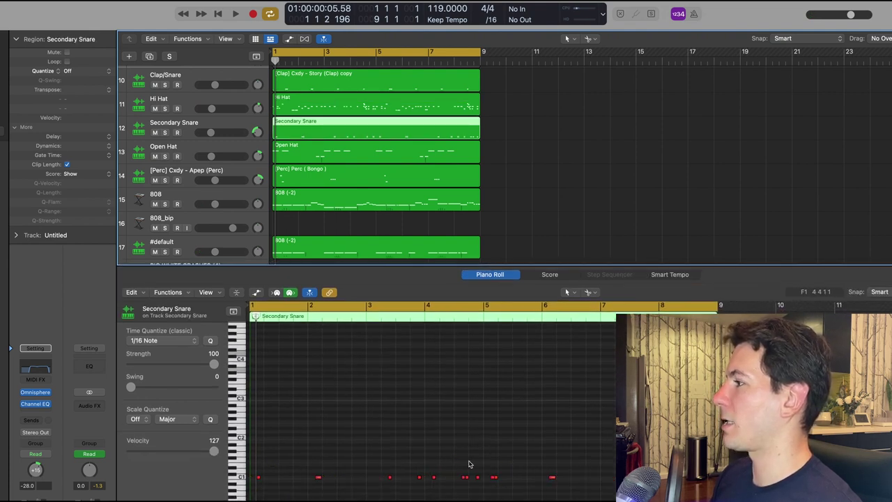
click(347, 160)
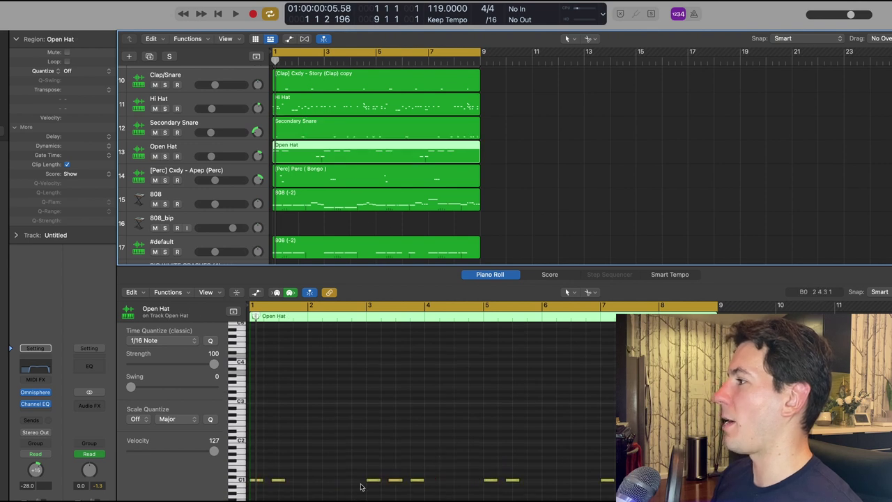
click(335, 171)
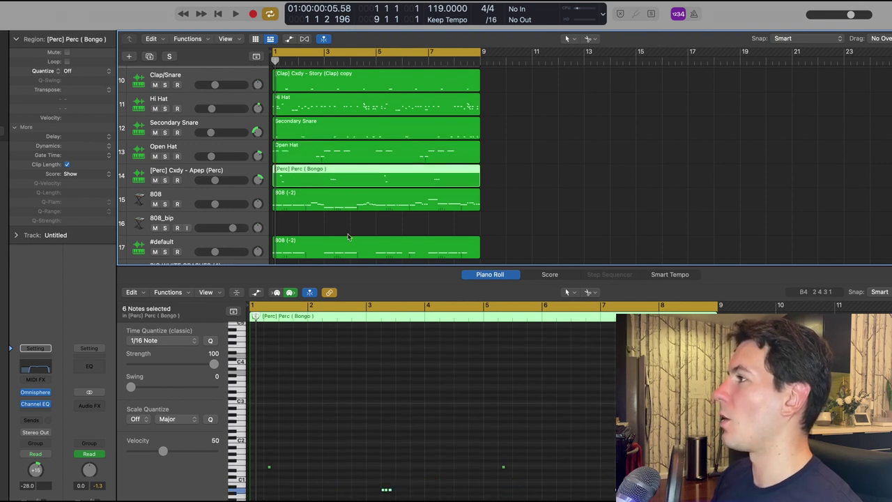
Inspect the 808 region's notes and solo the #default 808 track
click(345, 208)
scroll(531, 362, up, 3)
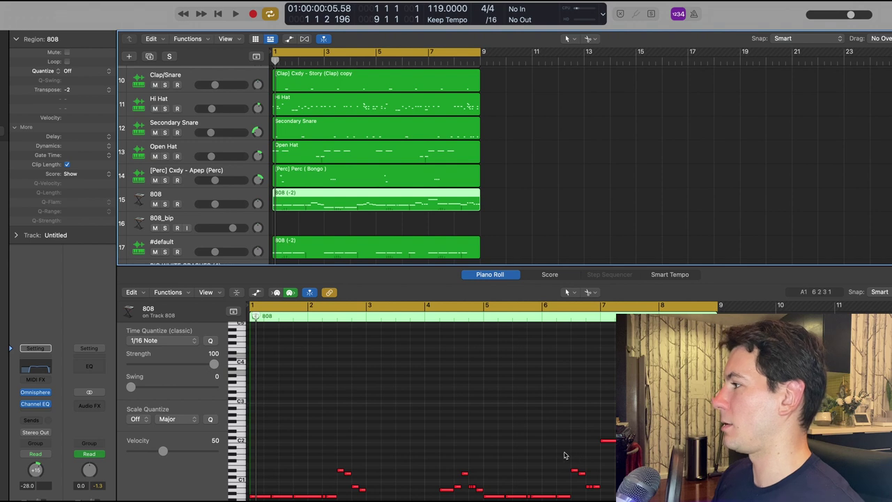
scroll(554, 448, down, 5)
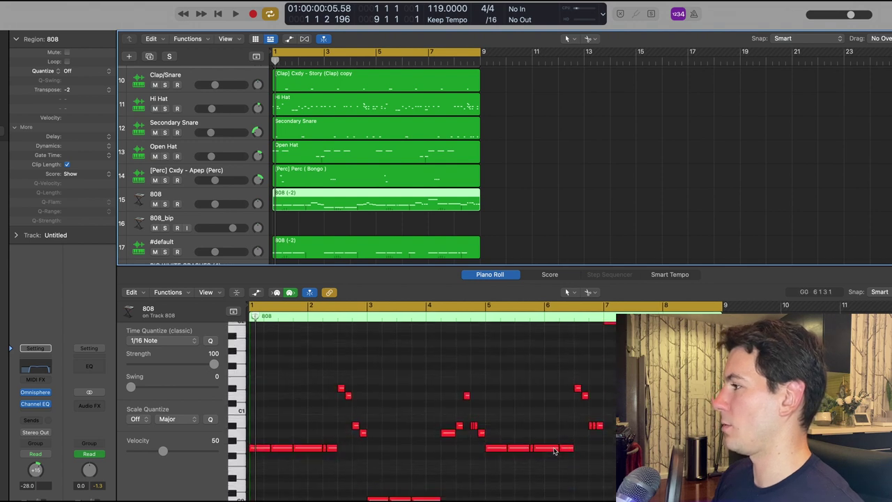
scroll(554, 448, up, 5)
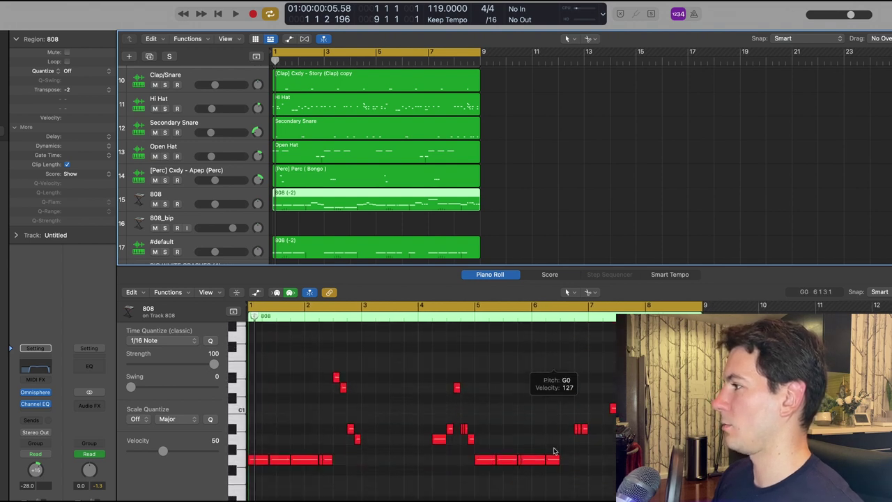
scroll(554, 451, up, 2)
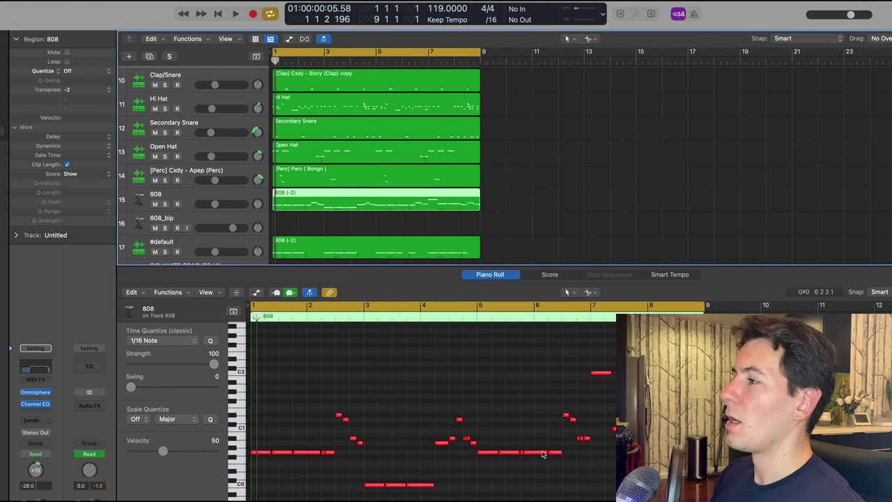
click(164, 252)
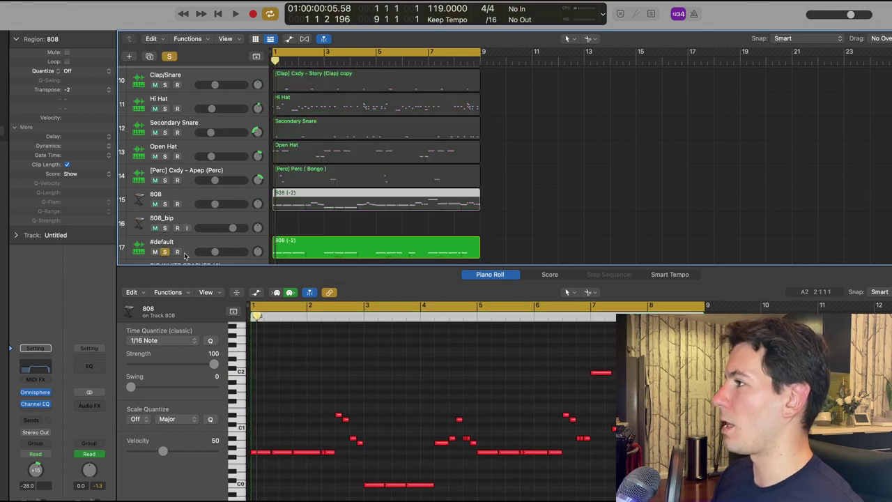
Unsolo the #default track and view its 808 region's repeating C1 notes
click(164, 251)
click(355, 247)
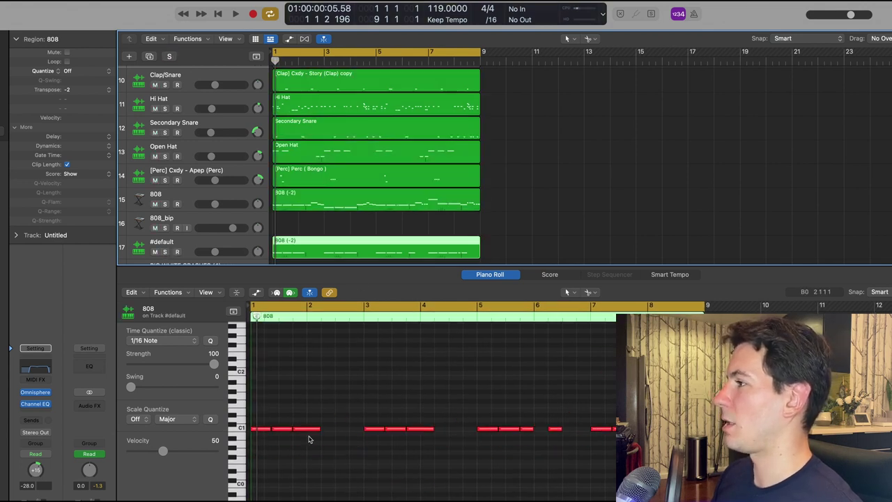